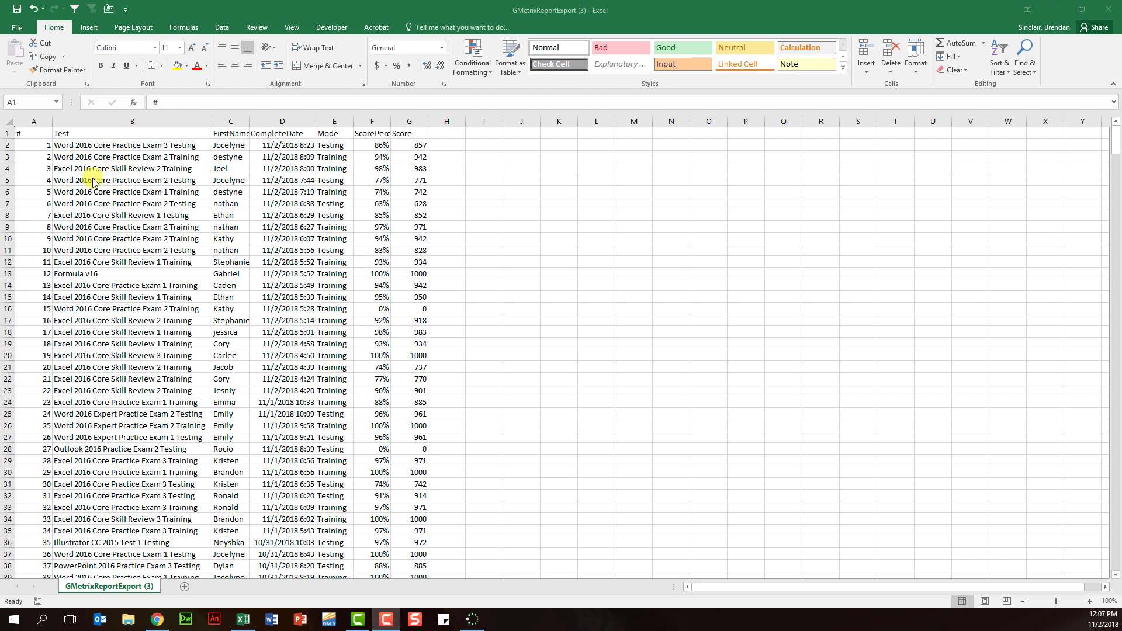
Select the header row and turn on AutoFilter arrows from the Data tab's Filter command
{"action": "left_click", "coordinate": [33, 134]}
{"action": "left_click_drag", "start_coordinate": [34, 134], "coordinate": [410, 133]}
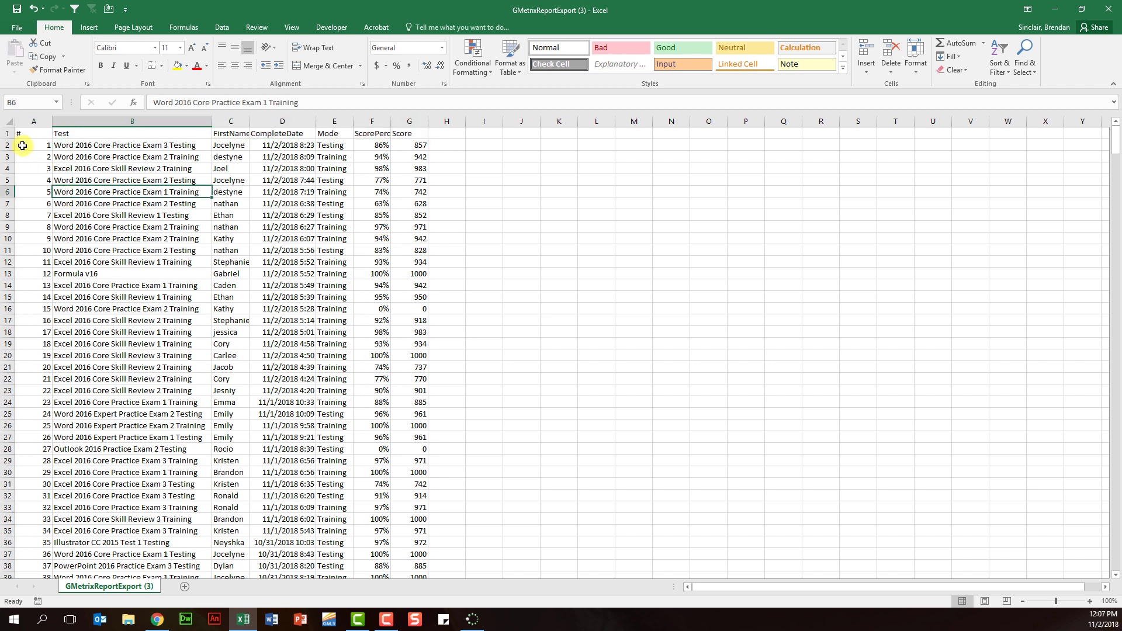
{"action": "left_click", "coordinate": [6, 133]}
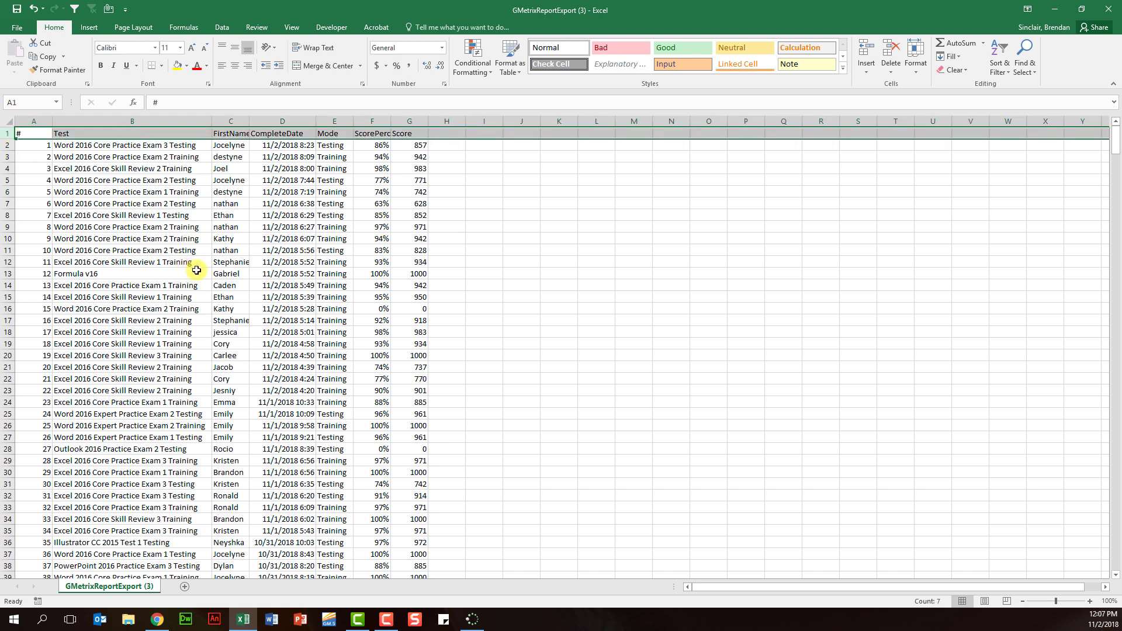
{"action": "left_click", "coordinate": [229, 29]}
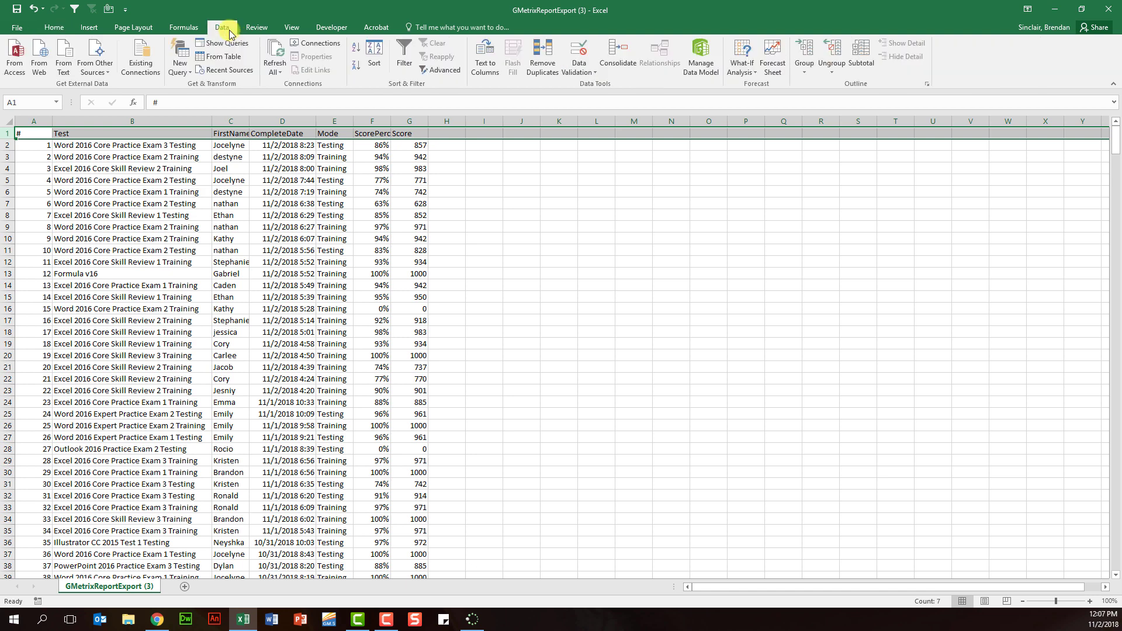
{"action": "left_click", "coordinate": [407, 71]}
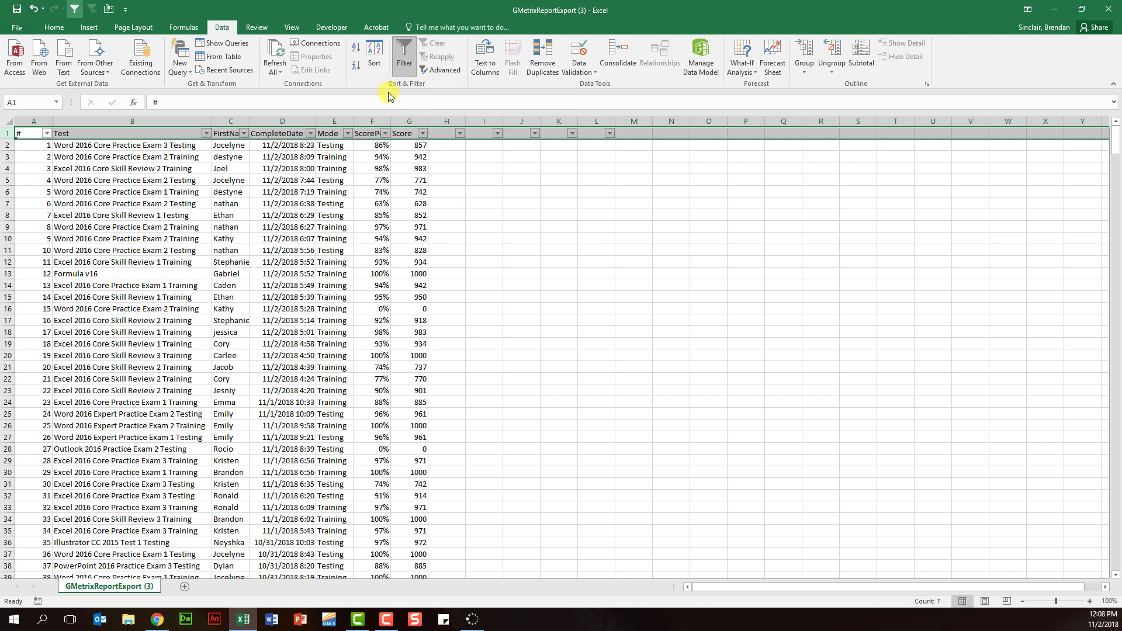
{"action": "left_click", "coordinate": [364, 166]}
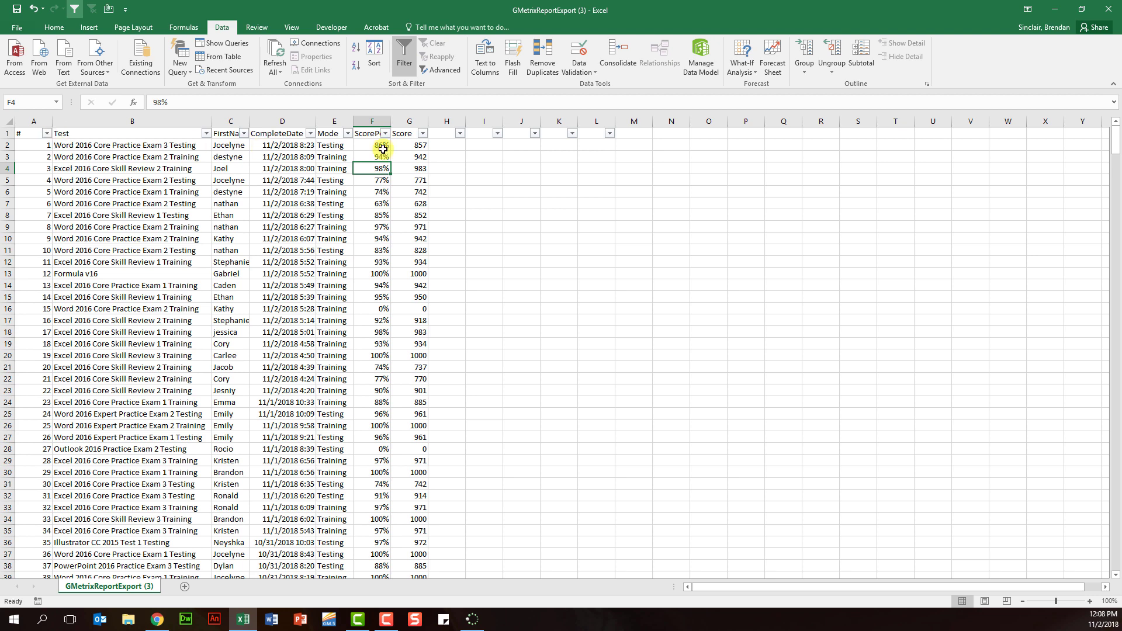
Check the empty columns H to K, then select cell H2
{"action": "left_click_drag", "start_coordinate": [446, 121], "coordinate": [592, 121]}
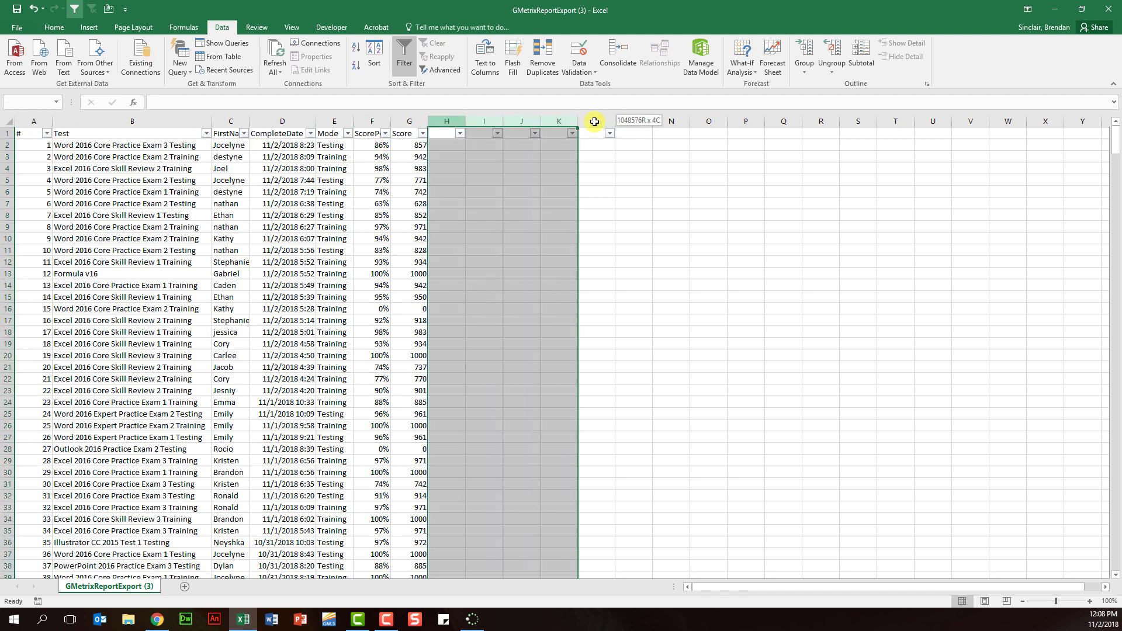
{"action": "left_click_drag", "start_coordinate": [577, 187], "coordinate": [559, 157]}
{"action": "left_click", "coordinate": [470, 158]}
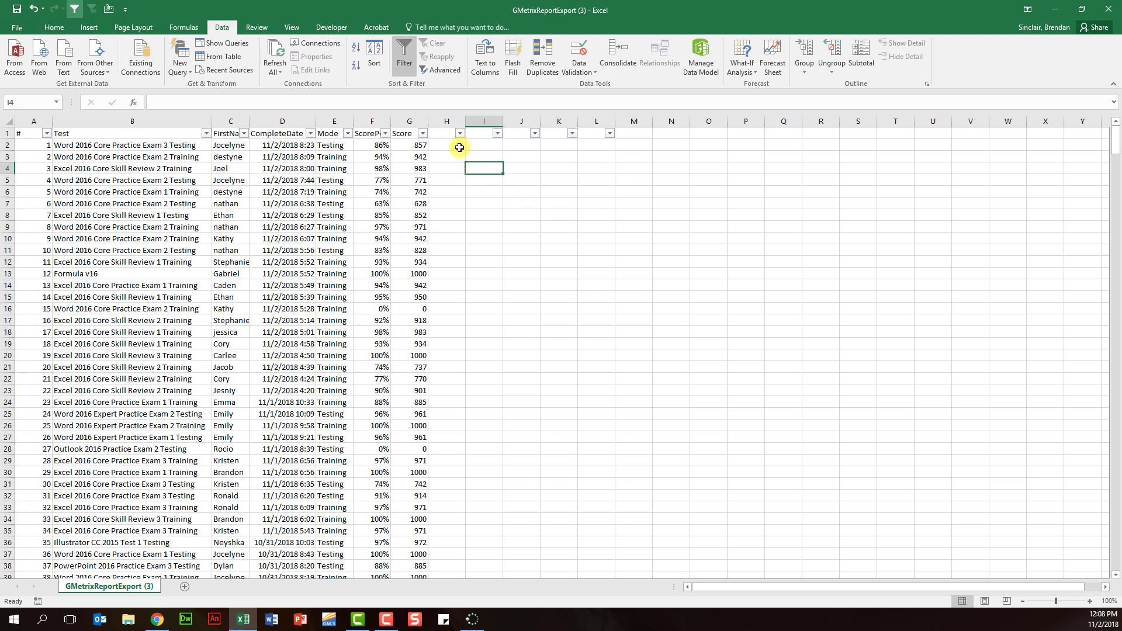
{"action": "left_click", "coordinate": [459, 147]}
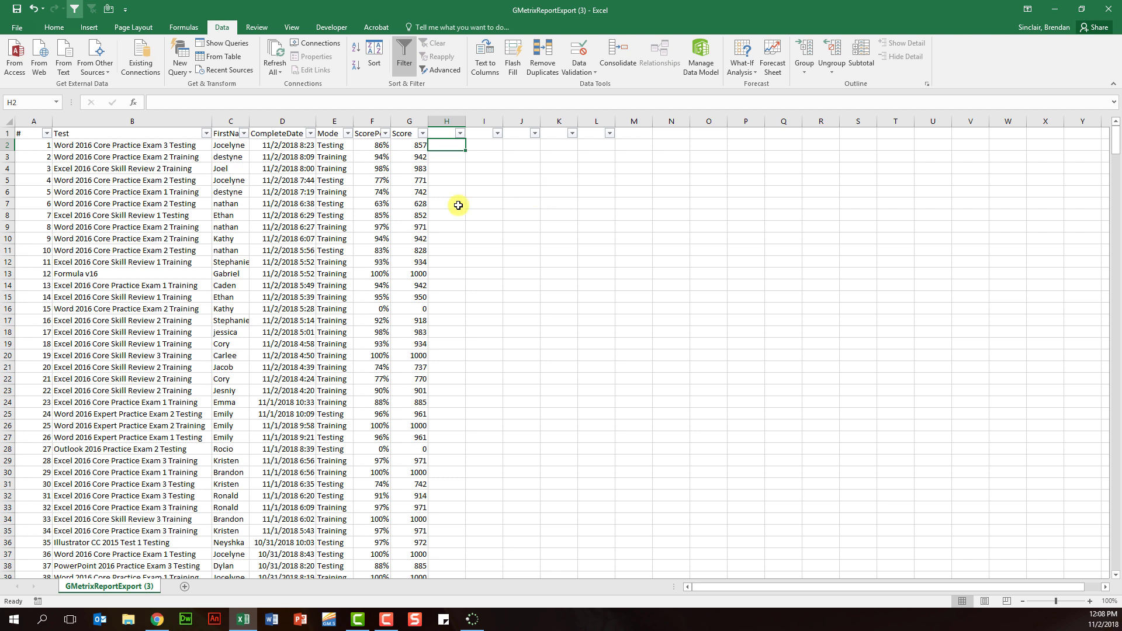
Filter the Mode column to exclude Training, showing only 274 Testing records of 581
{"action": "left_click", "coordinate": [220, 237]}
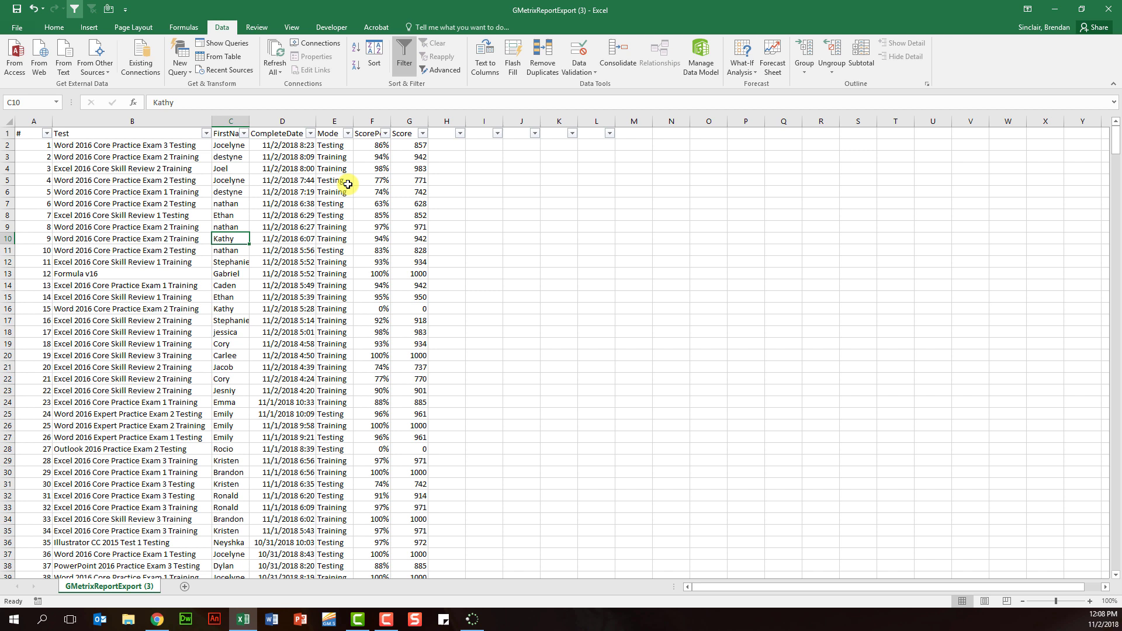
{"action": "left_click_drag", "start_coordinate": [336, 260], "coordinate": [343, 374]}
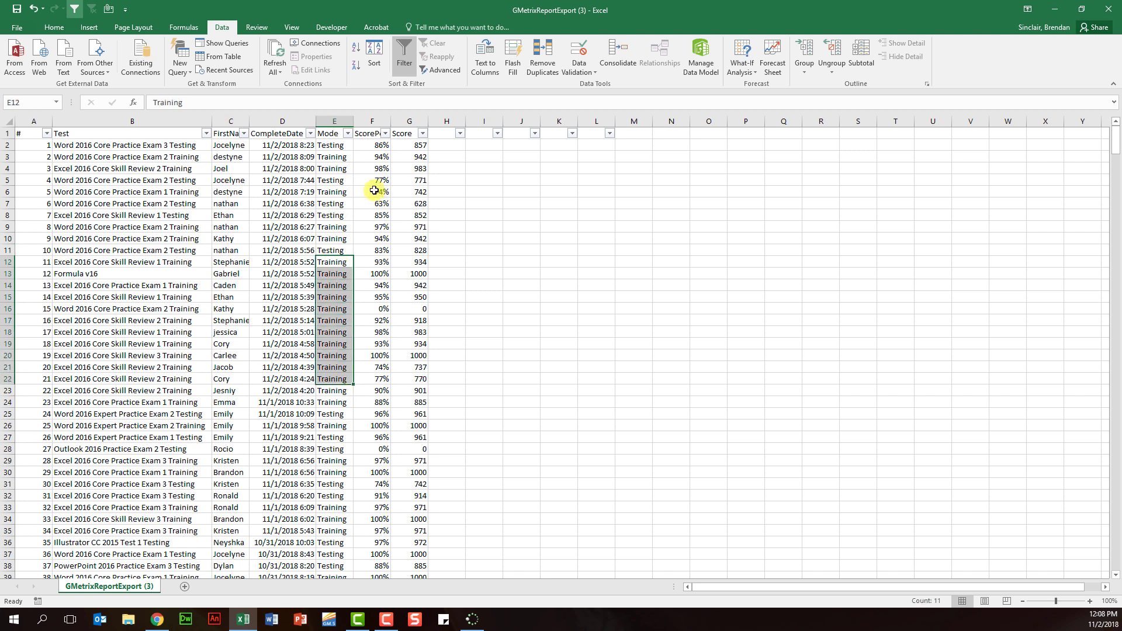
{"action": "left_click", "coordinate": [348, 134]}
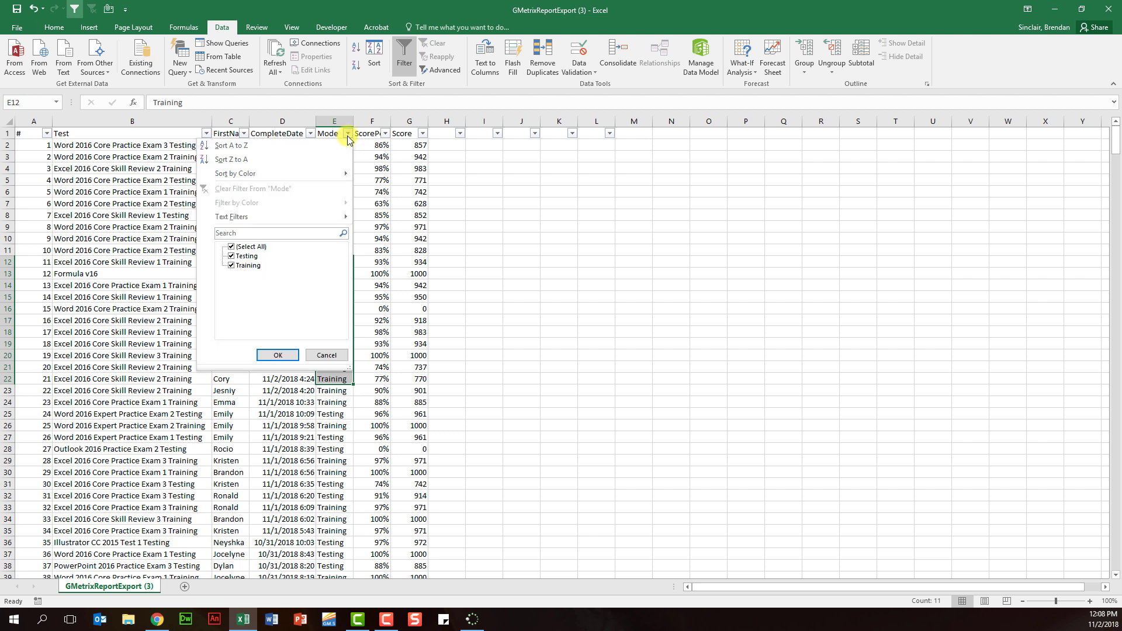
{"action": "left_click", "coordinate": [231, 266]}
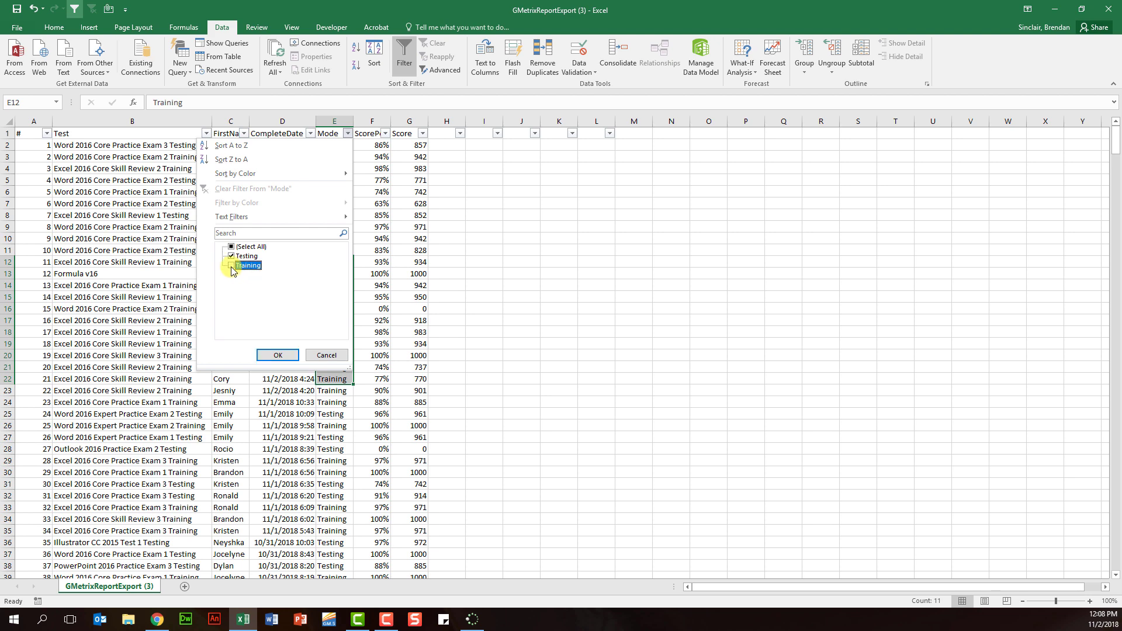
{"action": "left_click", "coordinate": [278, 355]}
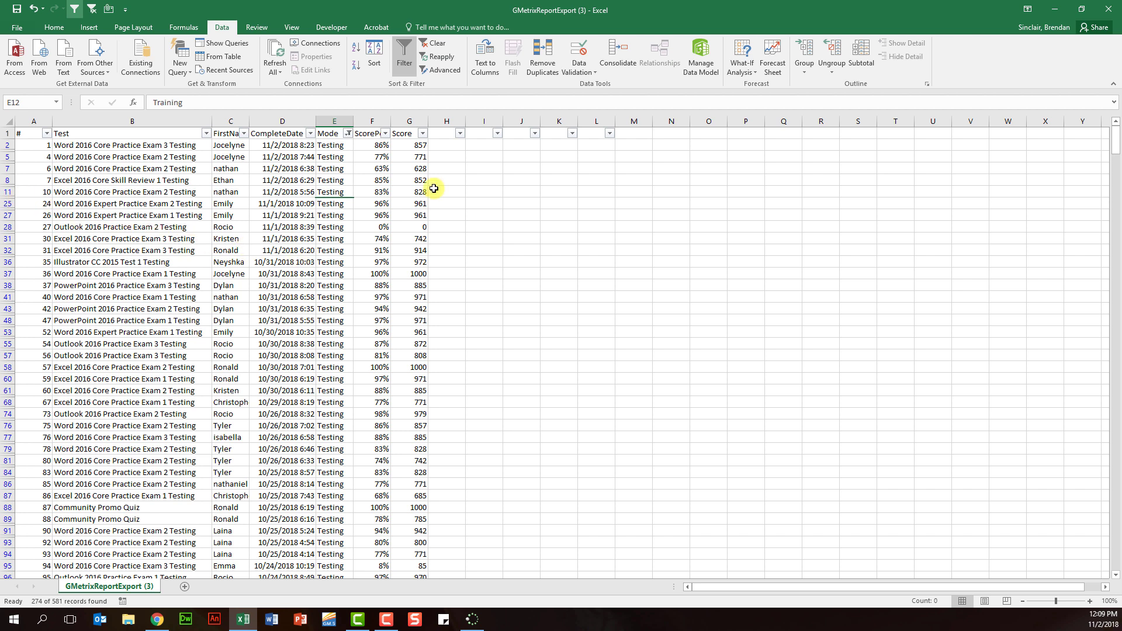
Apply a Score number filter of greater than or equal to 900, leaving 91 records
{"action": "left_click", "coordinate": [411, 155]}
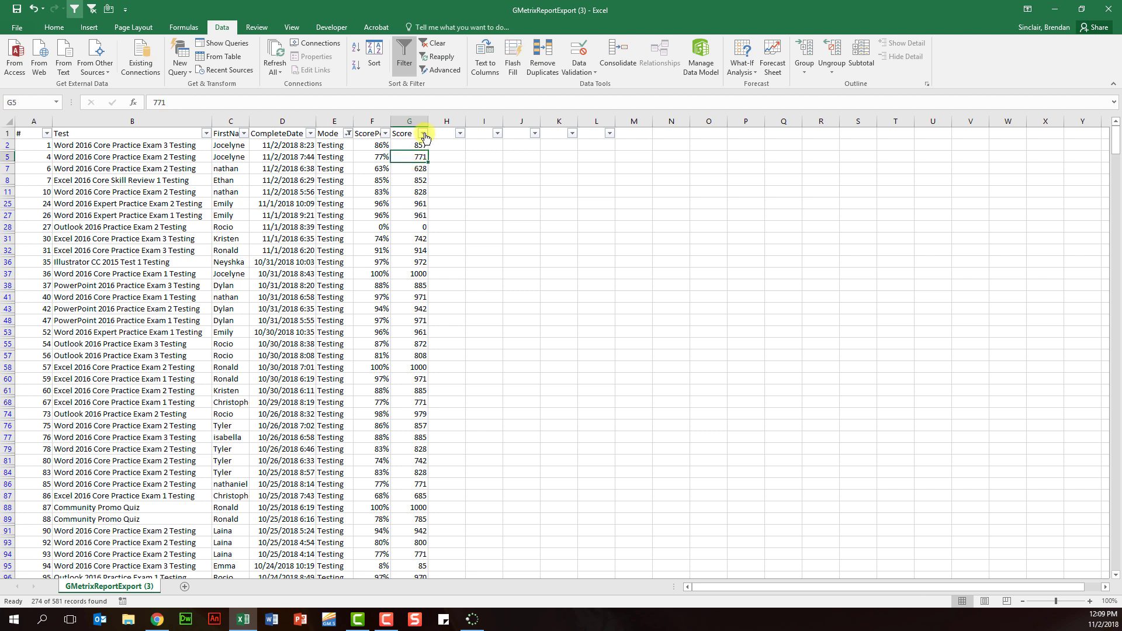
{"action": "left_click", "coordinate": [423, 134]}
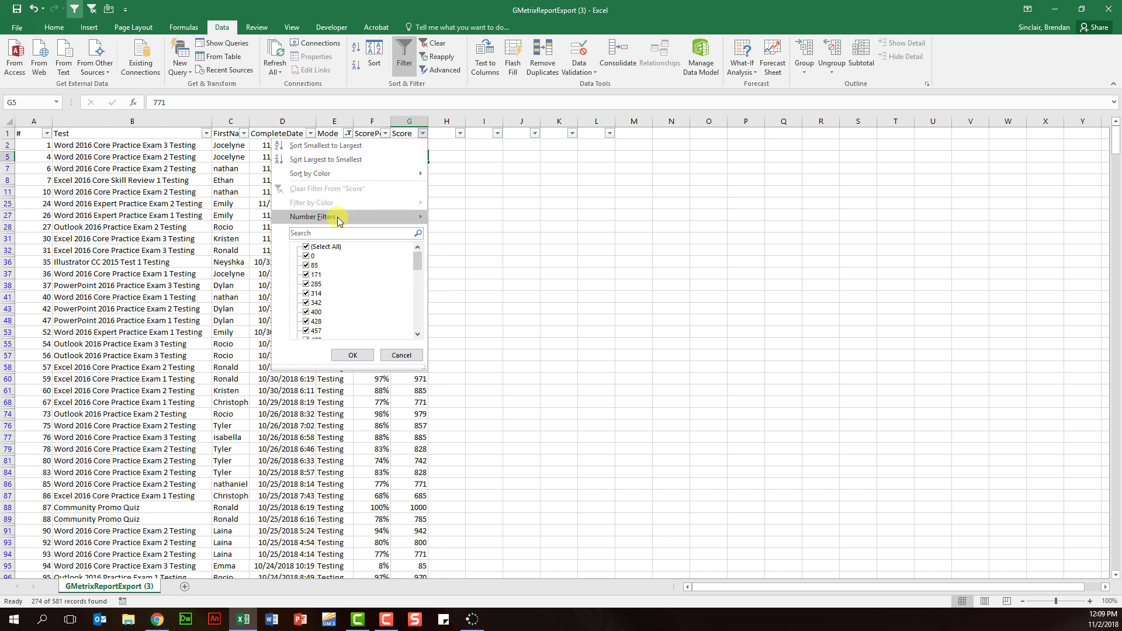
{"action": "mouse_move", "coordinate": [344, 219]}
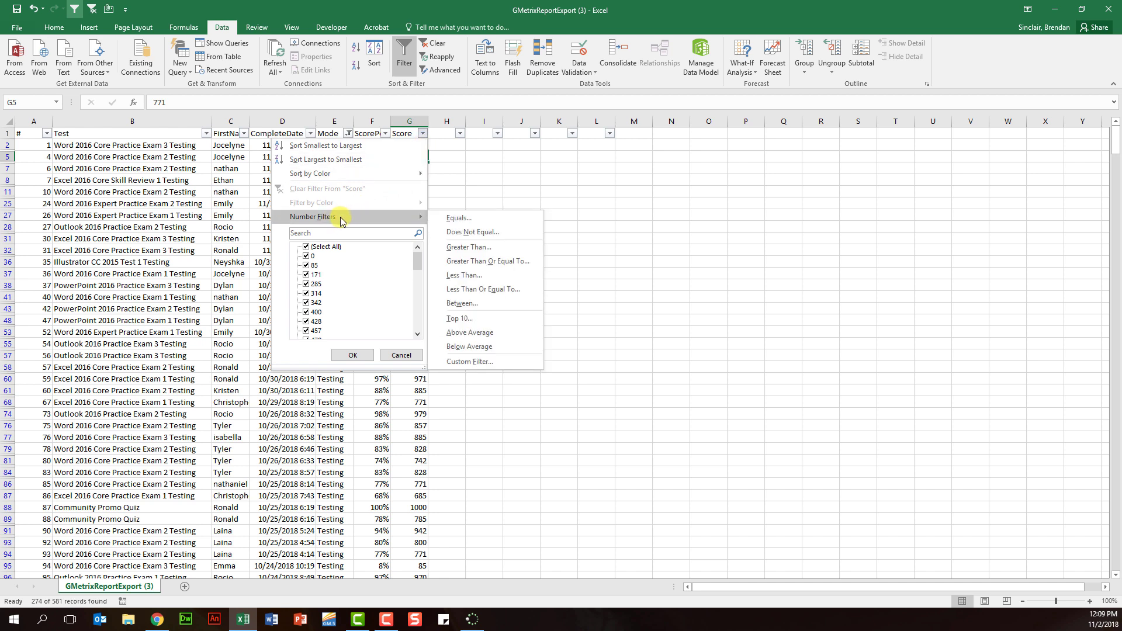
{"action": "left_click", "coordinate": [522, 266]}
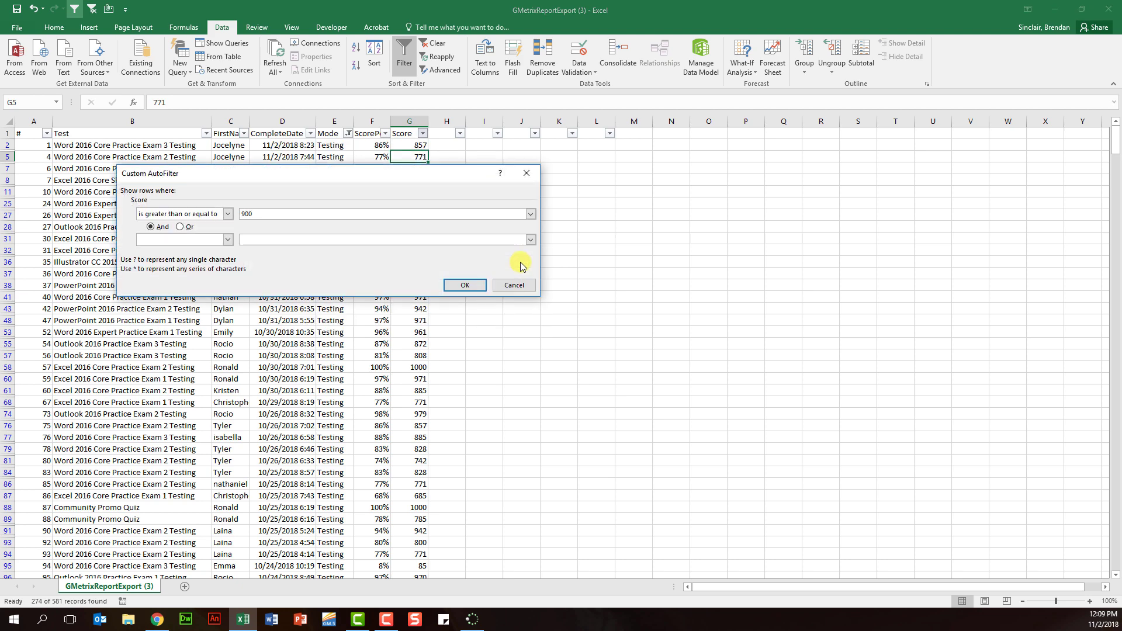
{"action": "key", "text": "Return"}
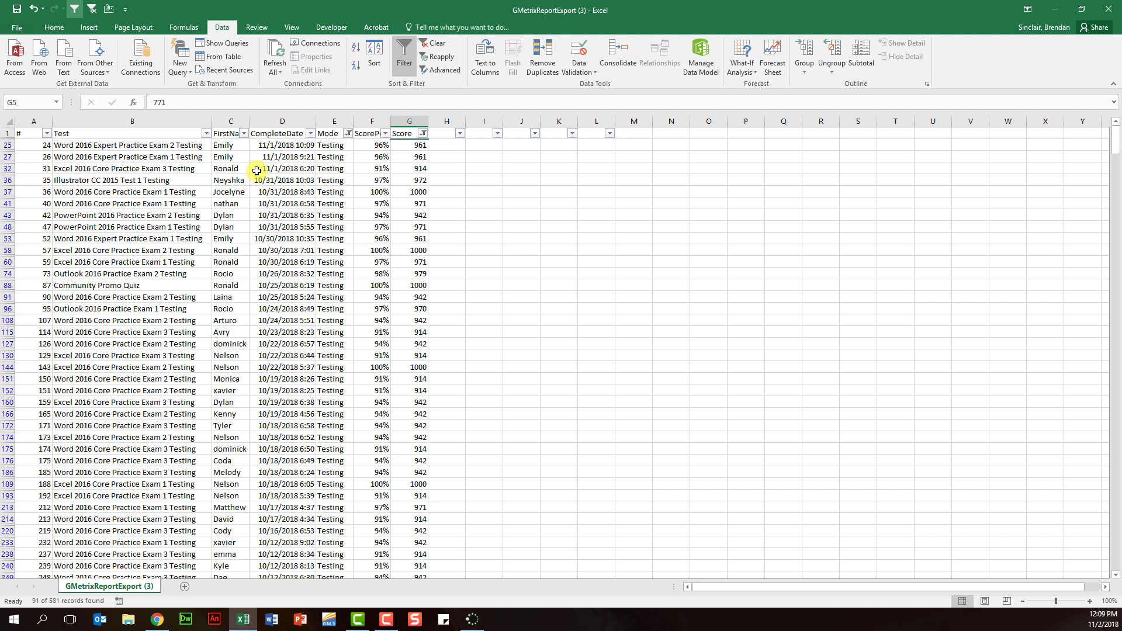
{"action": "left_click", "coordinate": [227, 135]}
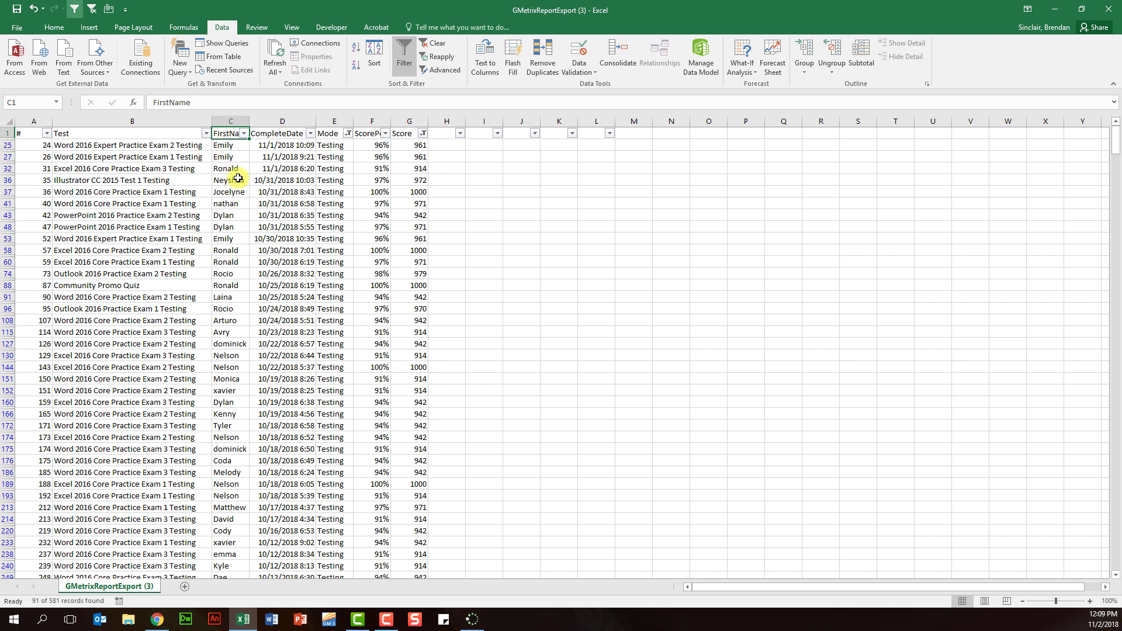
{"action": "left_click", "coordinate": [244, 135]}
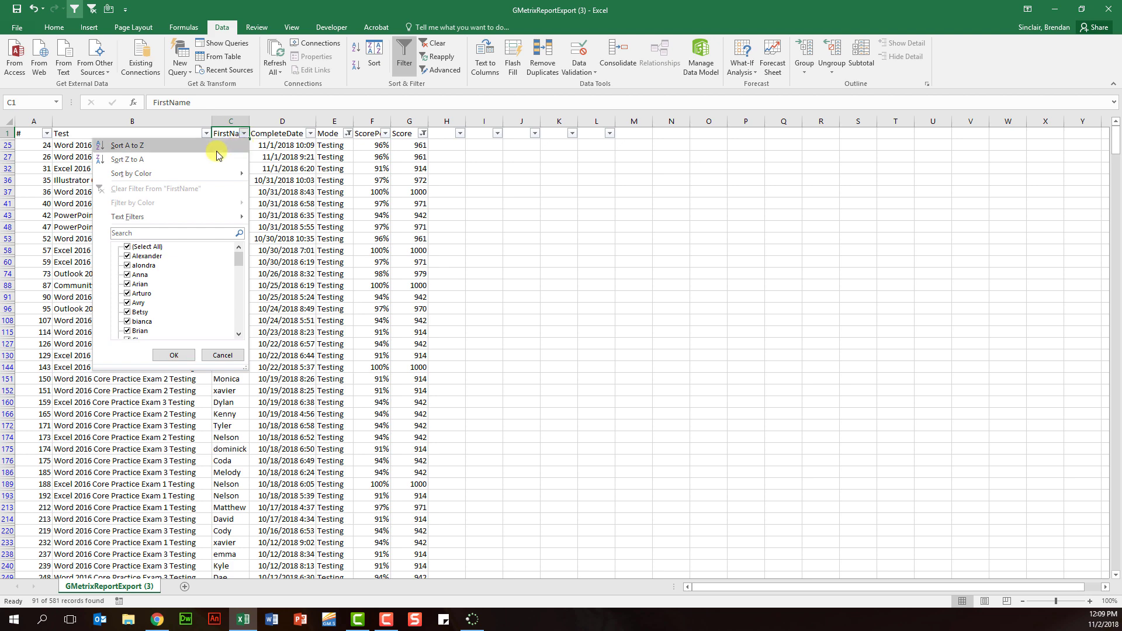
{"action": "left_click", "coordinate": [218, 147]}
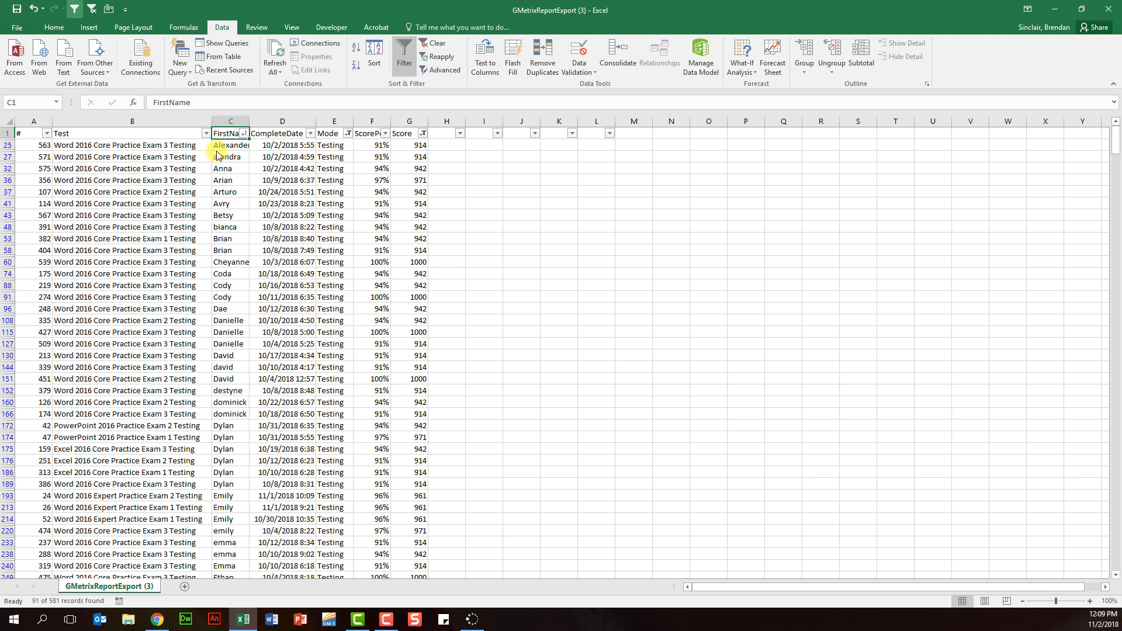
{"action": "left_click", "coordinate": [226, 204]}
{"action": "scroll", "coordinate": [246, 223], "scroll_direction": "down", "scroll_amount": 5}
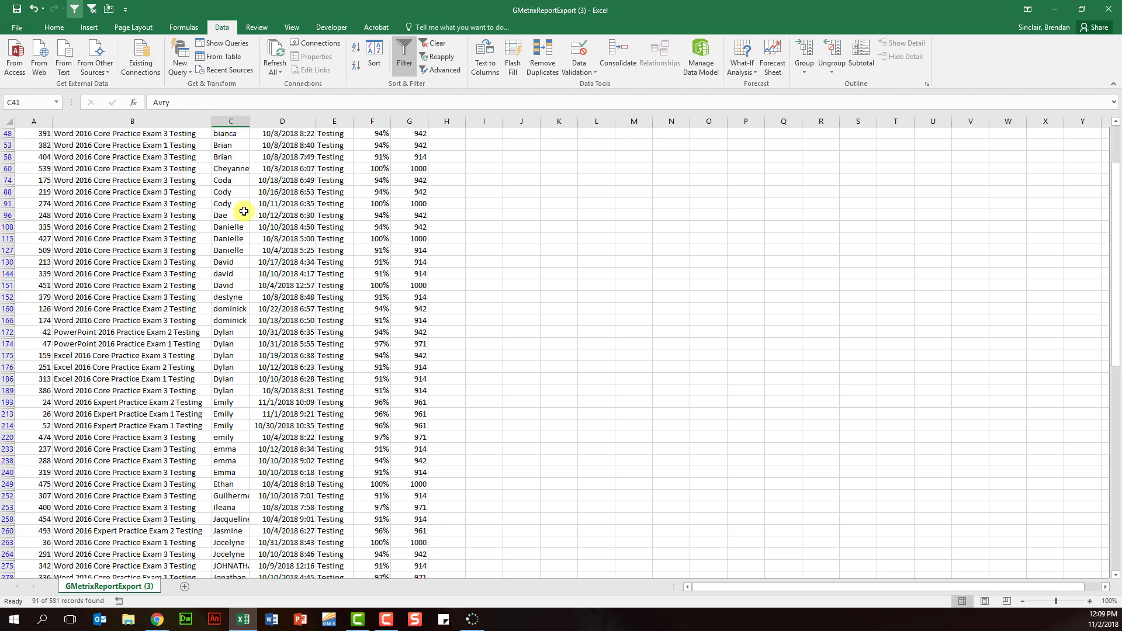
{"action": "scroll", "coordinate": [251, 228], "scroll_direction": "up", "scroll_amount": 6}
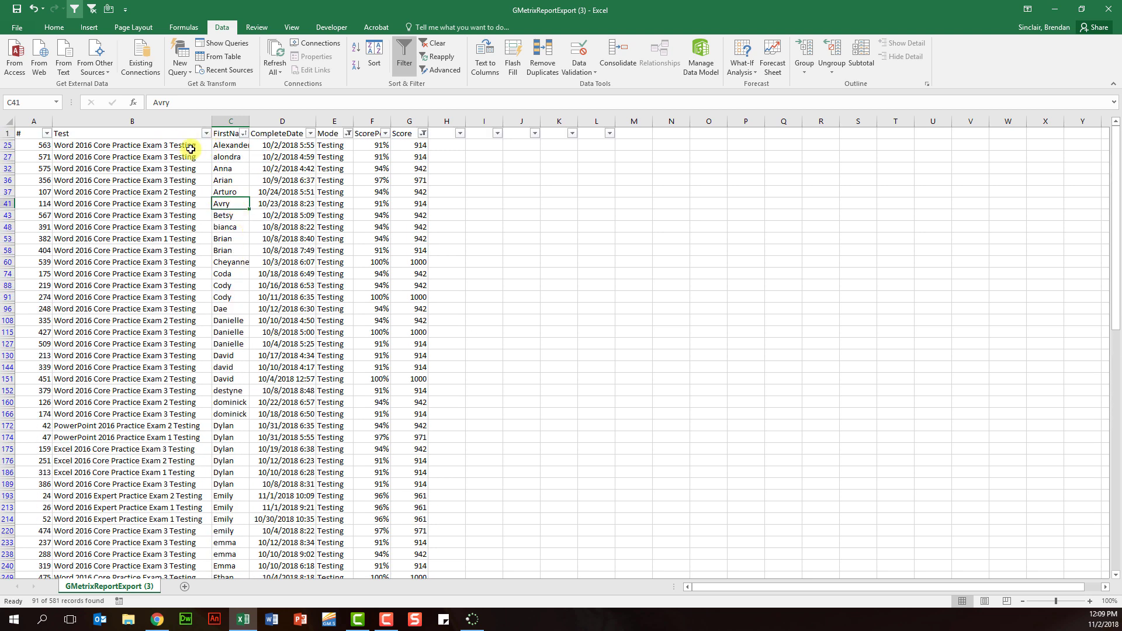
{"action": "left_click", "coordinate": [158, 447]}
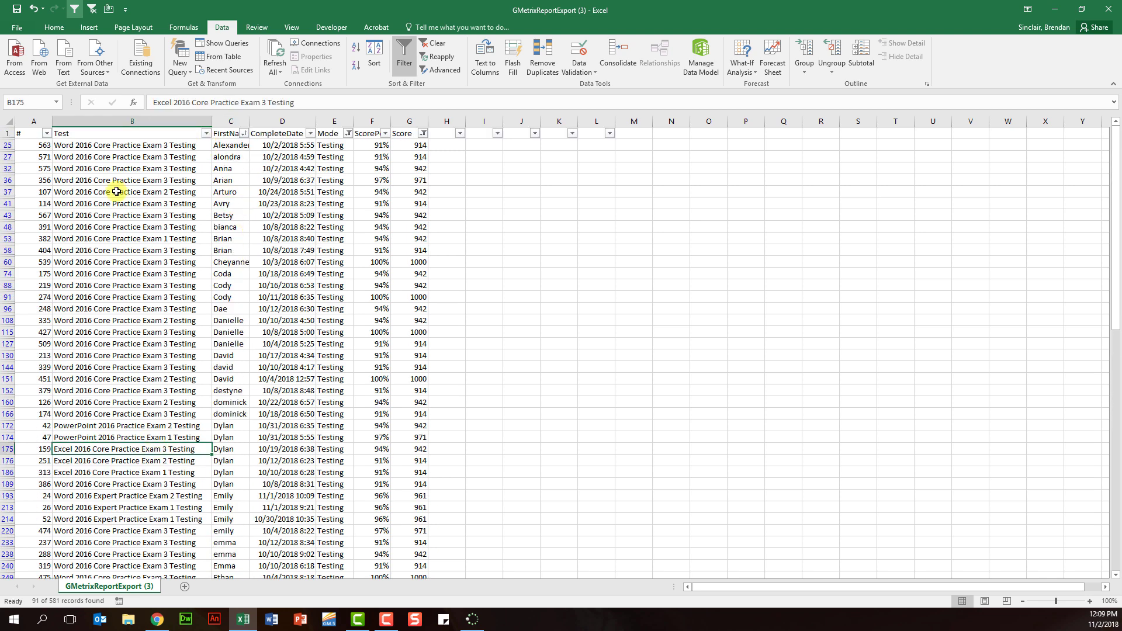
{"action": "left_click", "coordinate": [124, 224]}
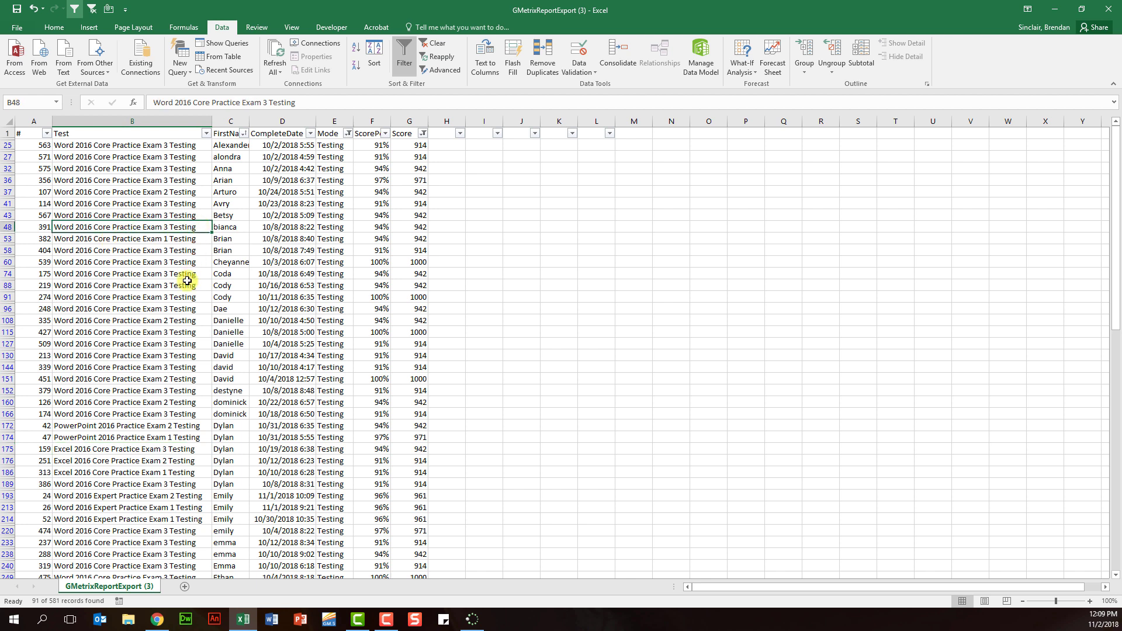
{"action": "left_click", "coordinate": [143, 438]}
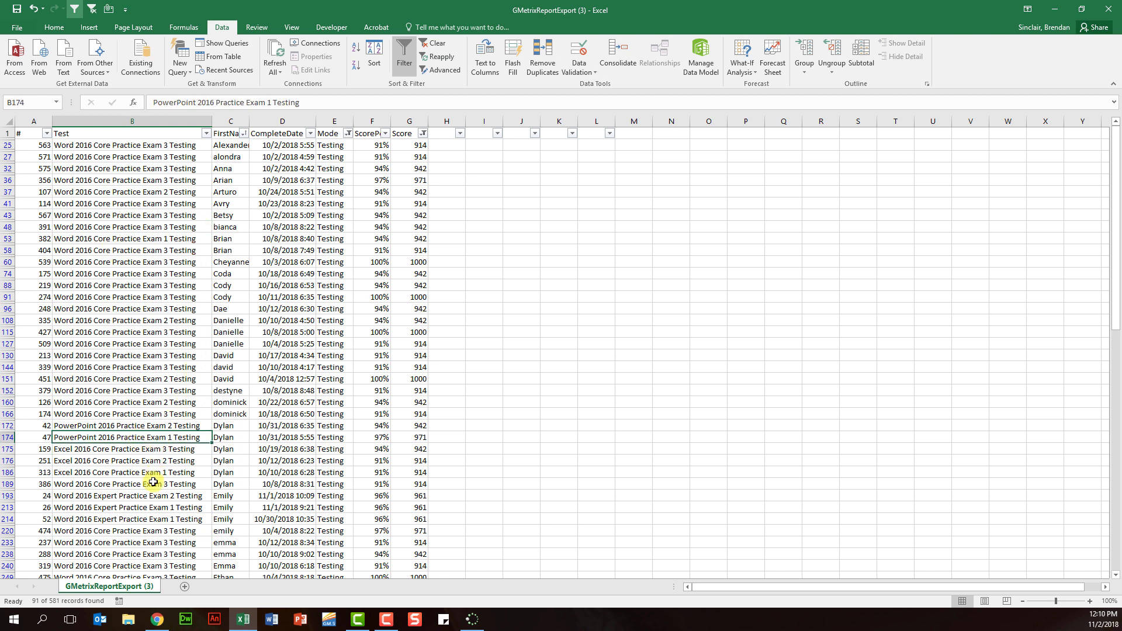
{"action": "left_click", "coordinate": [122, 485]}
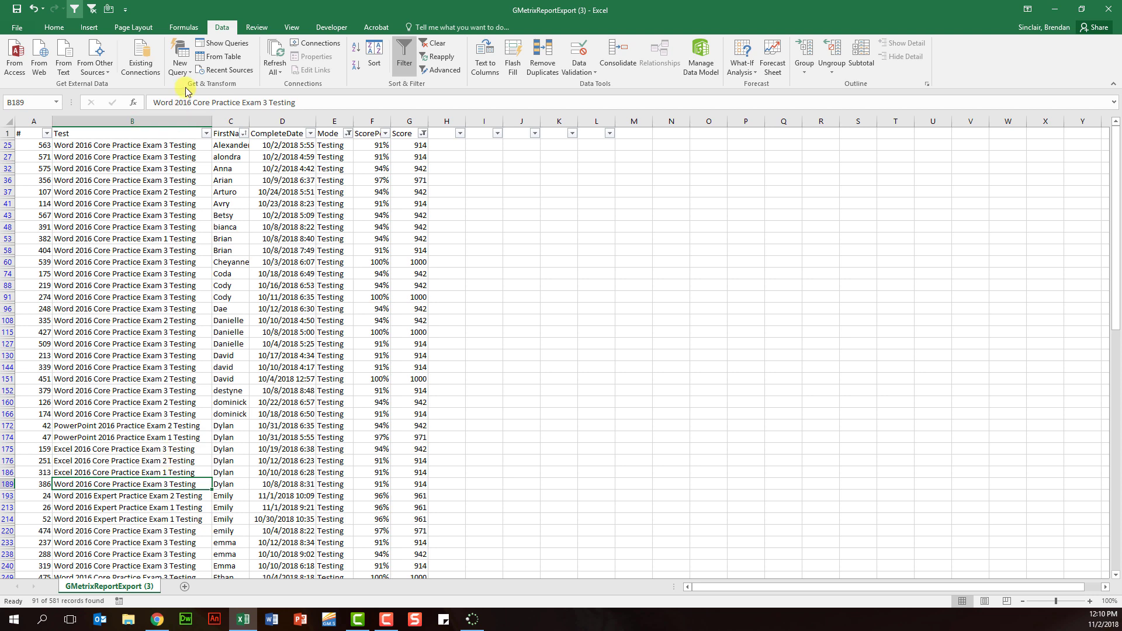
Filter the Test column to only Word 2016 Core Practice Exam 1 and 2 Testing
{"action": "left_click", "coordinate": [206, 133]}
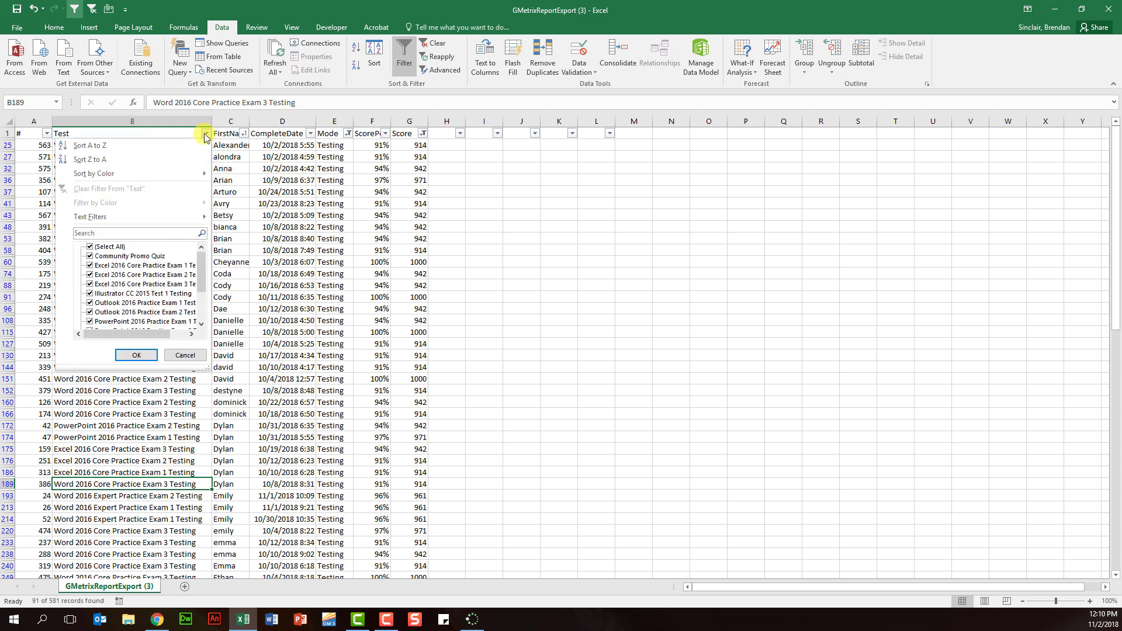
{"action": "left_click", "coordinate": [110, 248]}
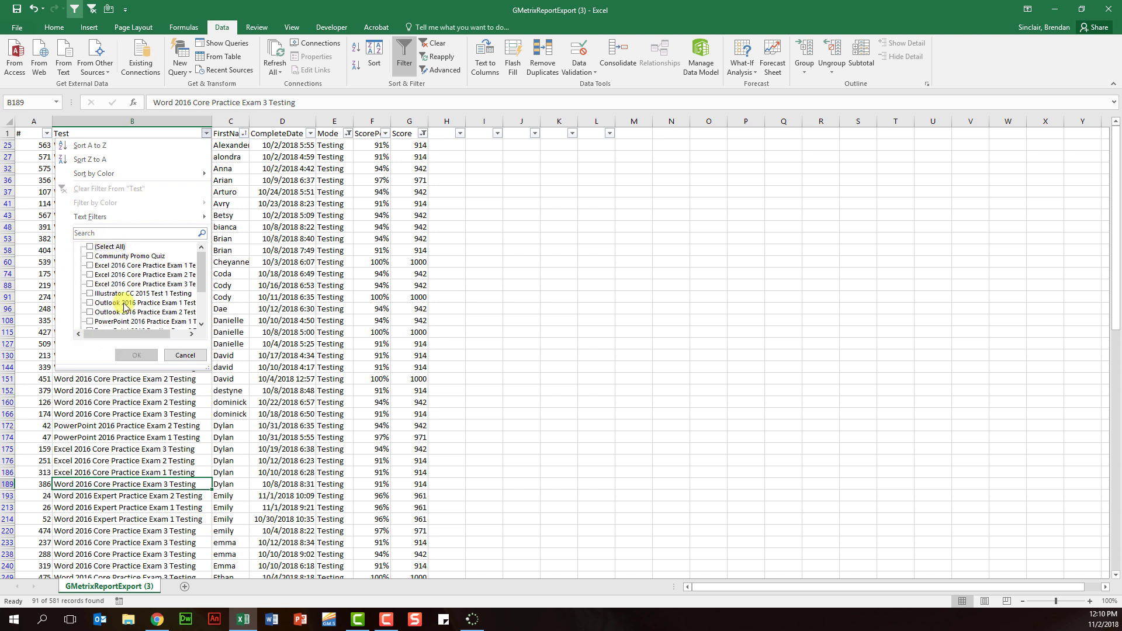
{"action": "left_click_drag", "start_coordinate": [203, 369], "coordinate": [281, 430]}
{"action": "left_click", "coordinate": [199, 340]}
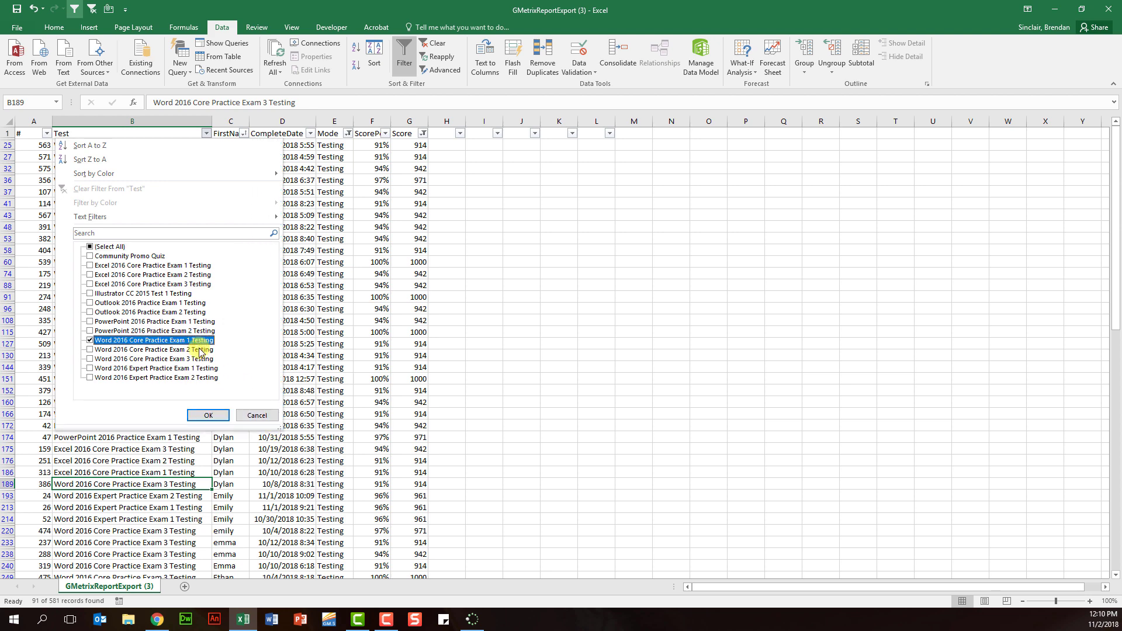
{"action": "left_click", "coordinate": [199, 350]}
{"action": "left_click", "coordinate": [209, 415]}
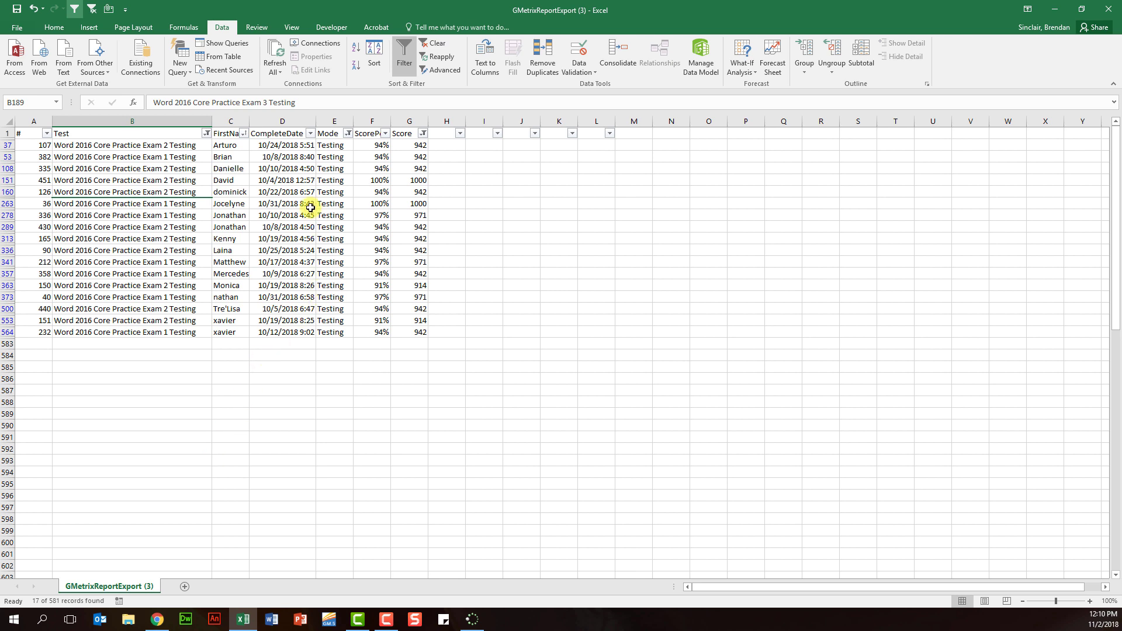
Filter CompleteDate to October 22, 24, 25 and 31, leaving five records
{"action": "left_click", "coordinate": [310, 133]}
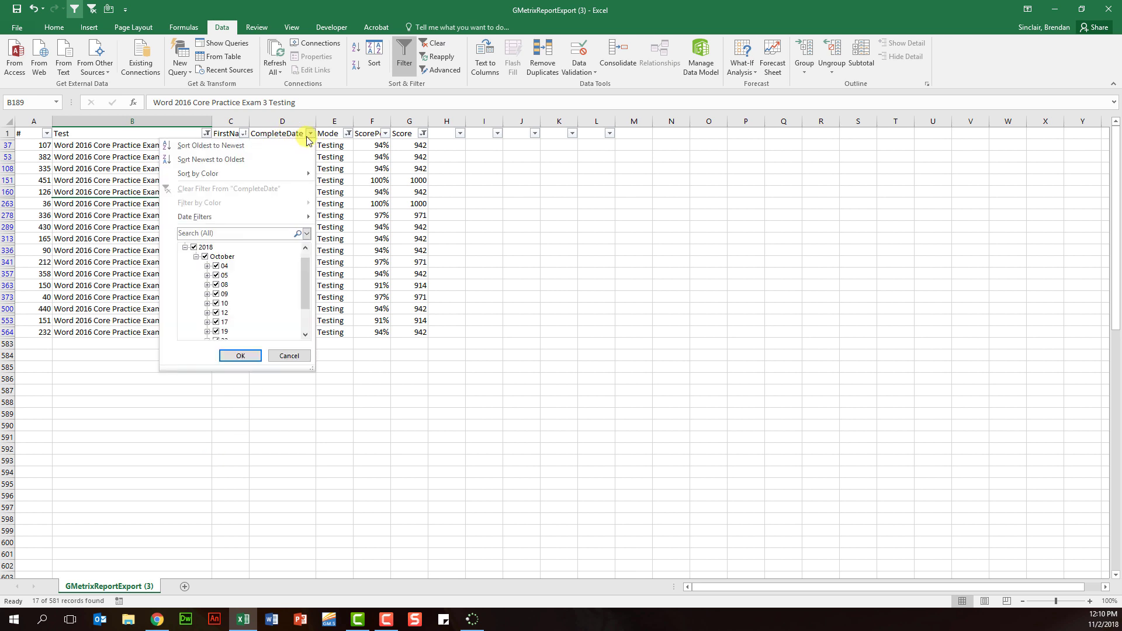
{"action": "mouse_move", "coordinate": [304, 276]}
{"action": "left_mouse_down"}
{"action": "mouse_move", "coordinate": [304, 301]}
{"action": "mouse_move", "coordinate": [307, 265]}
{"action": "left_mouse_up"}
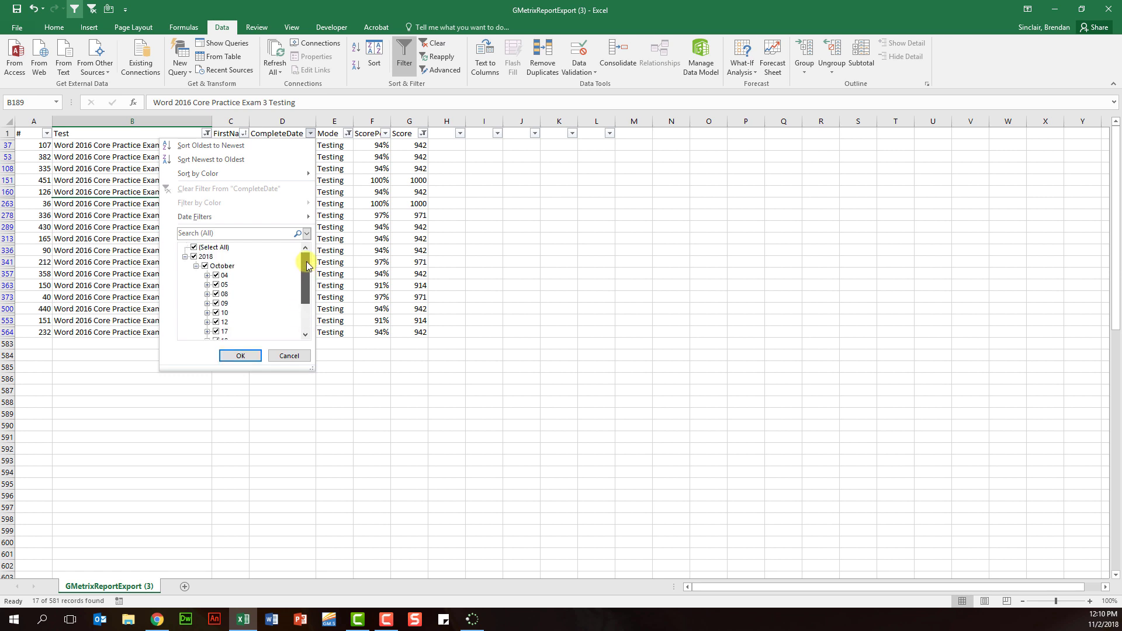
{"action": "left_click", "coordinate": [195, 247]}
{"action": "scroll", "coordinate": [306, 289], "scroll_direction": "down", "scroll_amount": 1}
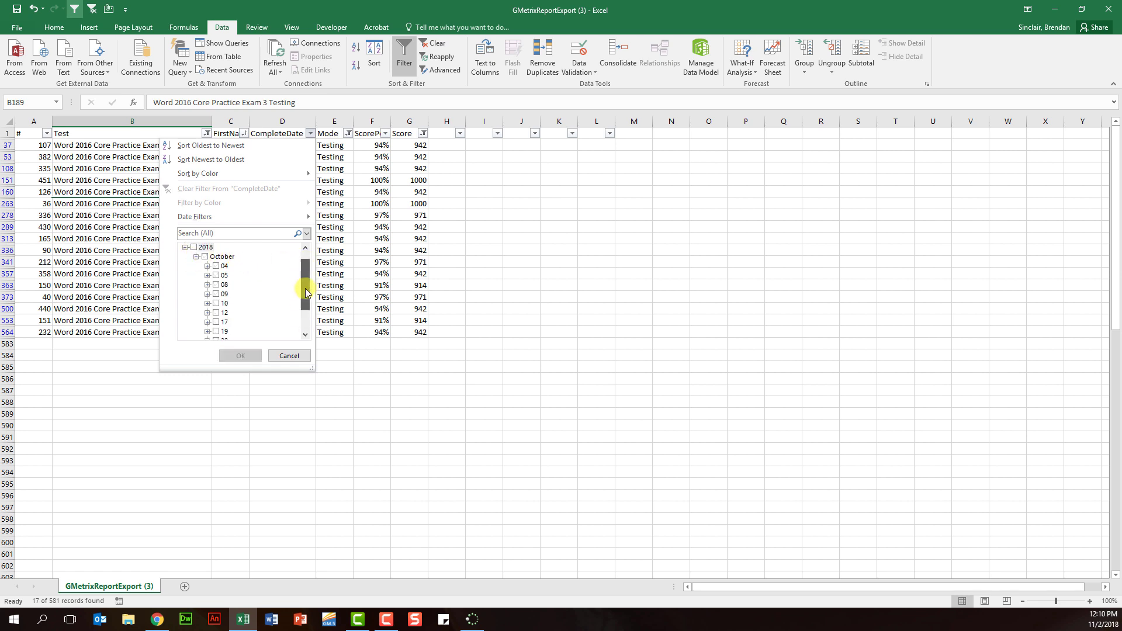
{"action": "scroll", "coordinate": [305, 289], "scroll_direction": "down", "scroll_amount": 2}
{"action": "left_click", "coordinate": [217, 331]}
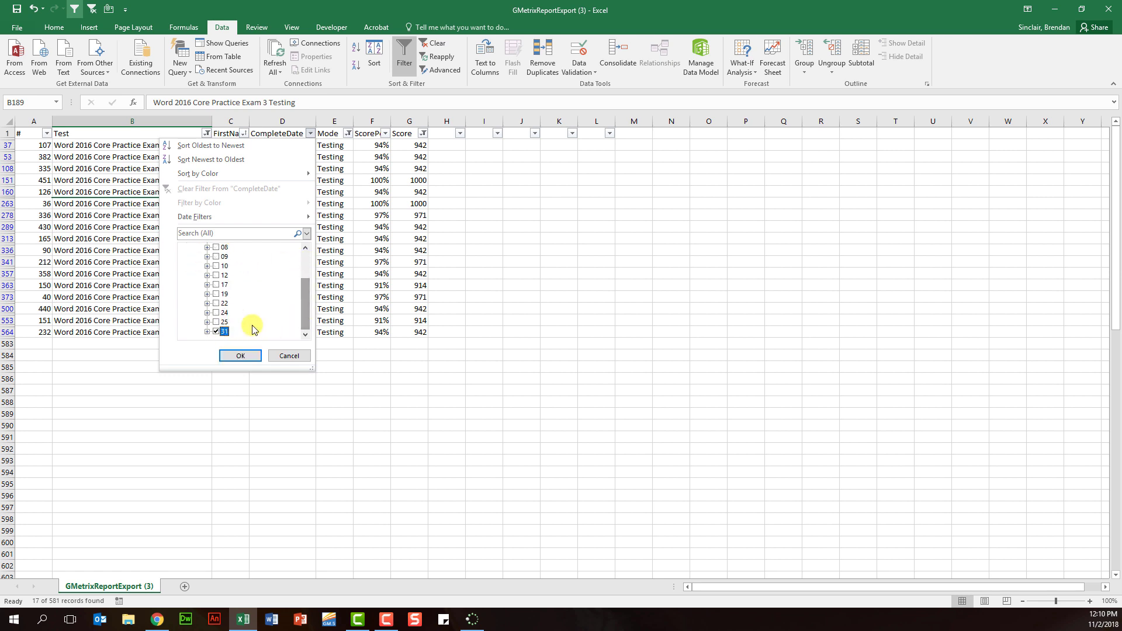
{"action": "left_click", "coordinate": [216, 322]}
{"action": "left_click", "coordinate": [217, 312]}
{"action": "left_click", "coordinate": [216, 303]}
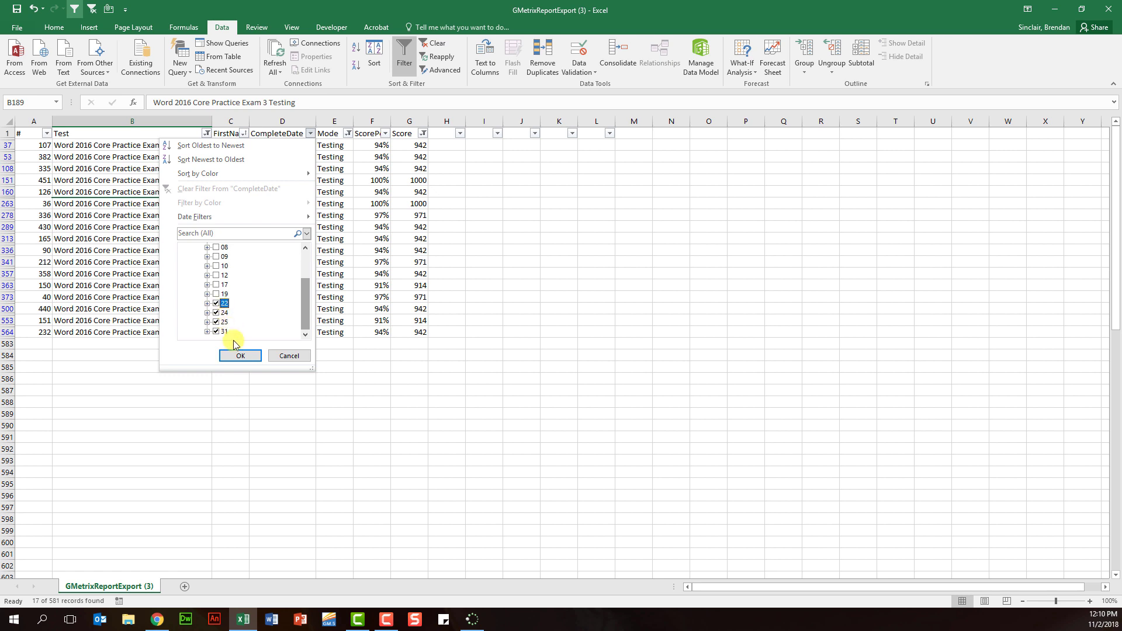
{"action": "left_click", "coordinate": [238, 357]}
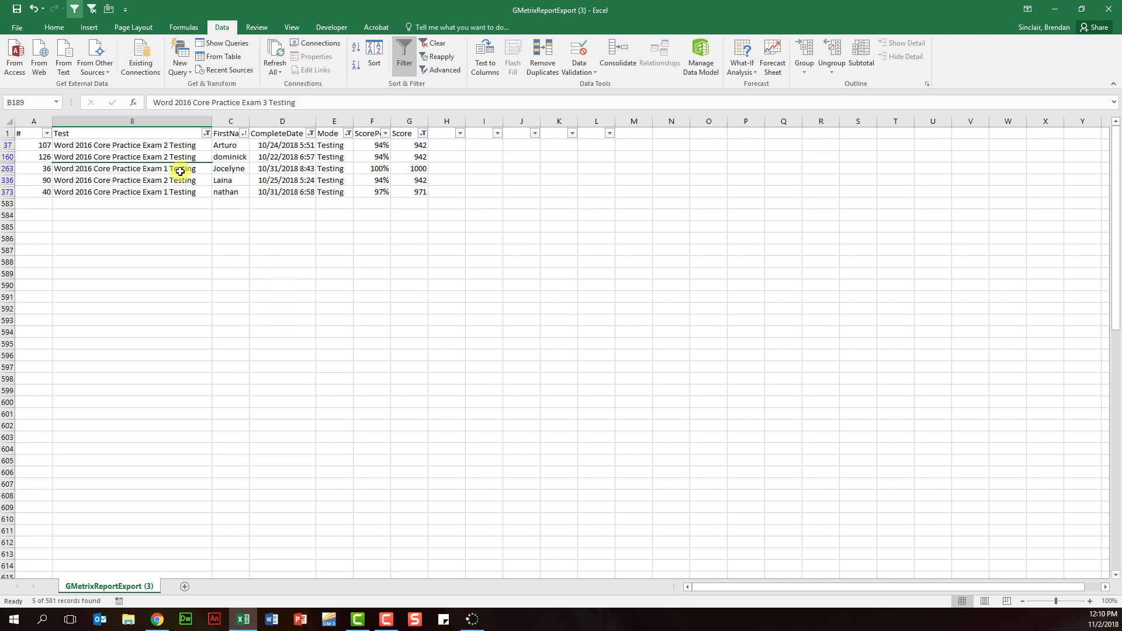
{"action": "left_click_drag", "start_coordinate": [181, 145], "coordinate": [180, 187]}
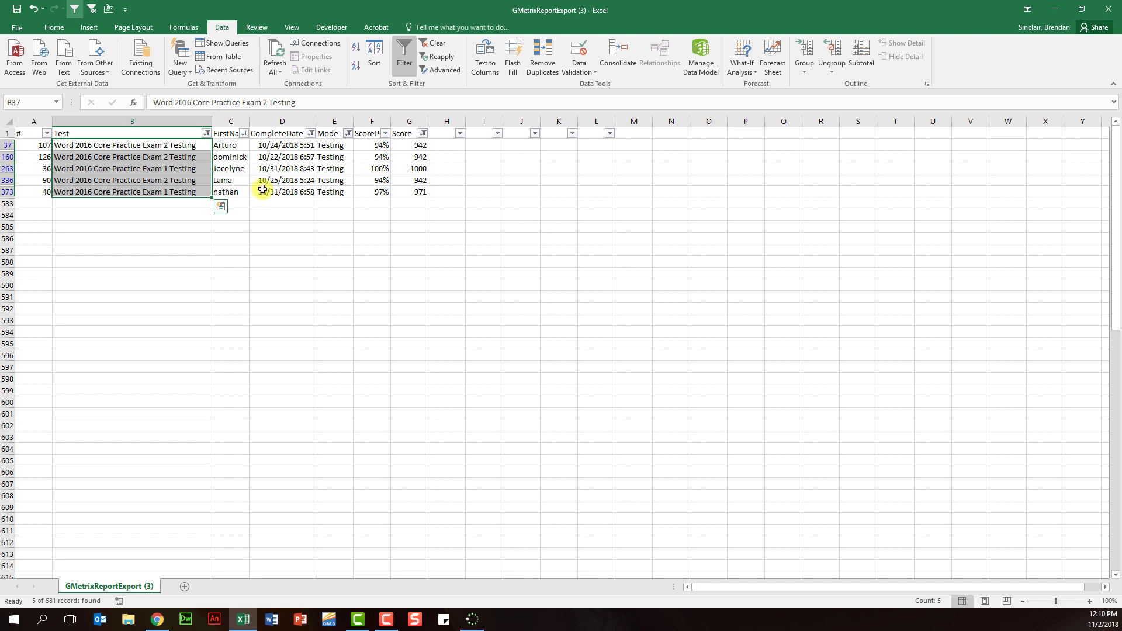
Reset the Test filter to (Select All) so every test is included again
{"action": "left_click", "coordinate": [284, 203]}
{"action": "left_click", "coordinate": [207, 133]}
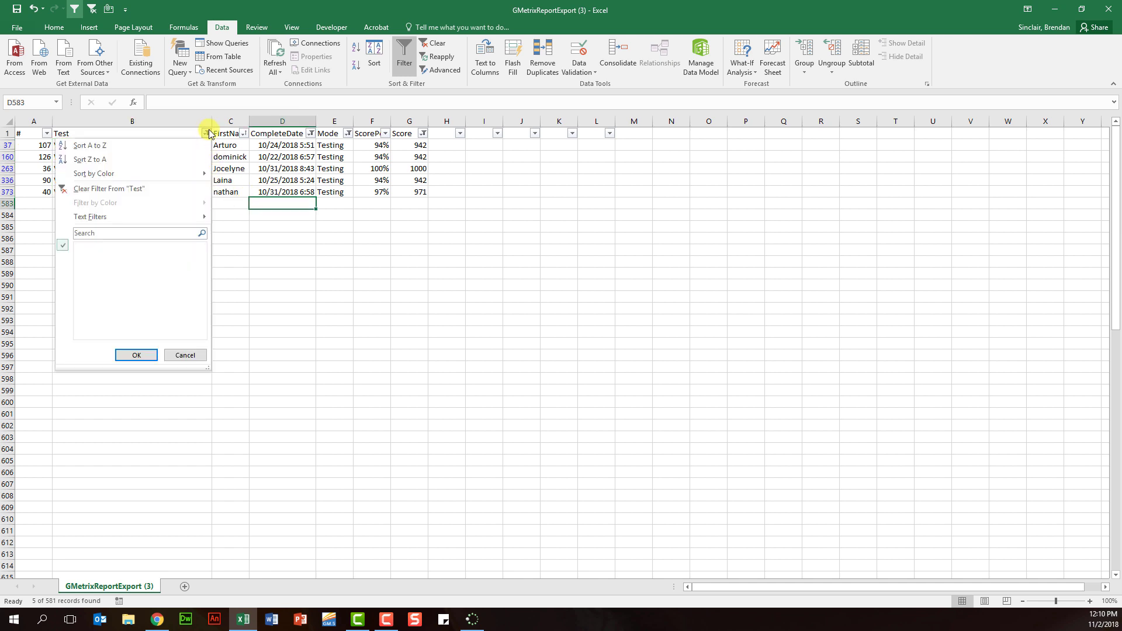
{"action": "mouse_move", "coordinate": [198, 283]}
{"action": "left_mouse_down"}
{"action": "mouse_move", "coordinate": [201, 321]}
{"action": "mouse_move", "coordinate": [201, 275]}
{"action": "left_mouse_up"}
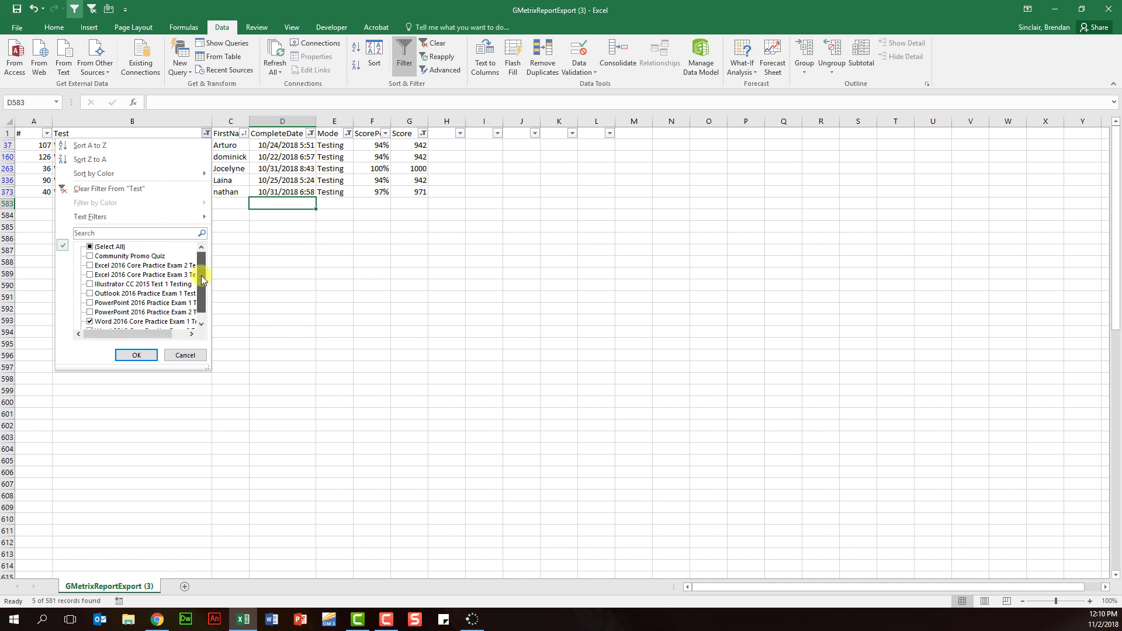
{"action": "left_click", "coordinate": [124, 247]}
{"action": "left_click", "coordinate": [136, 356]}
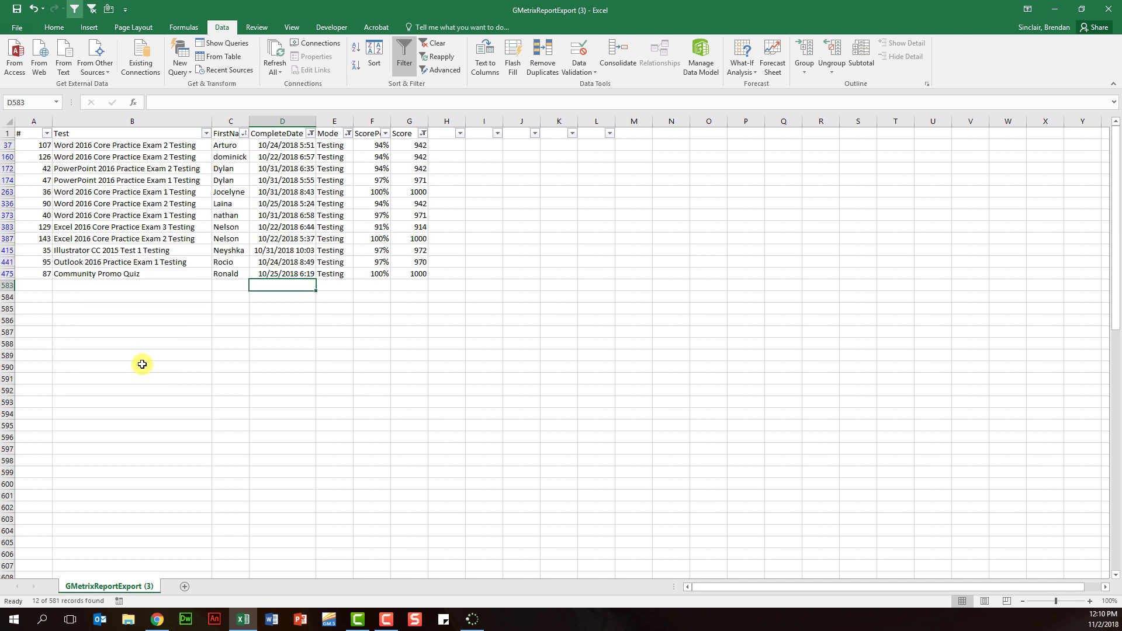
Clear all remaining filters with the Data tab's Clear command
{"action": "left_click", "coordinate": [305, 203]}
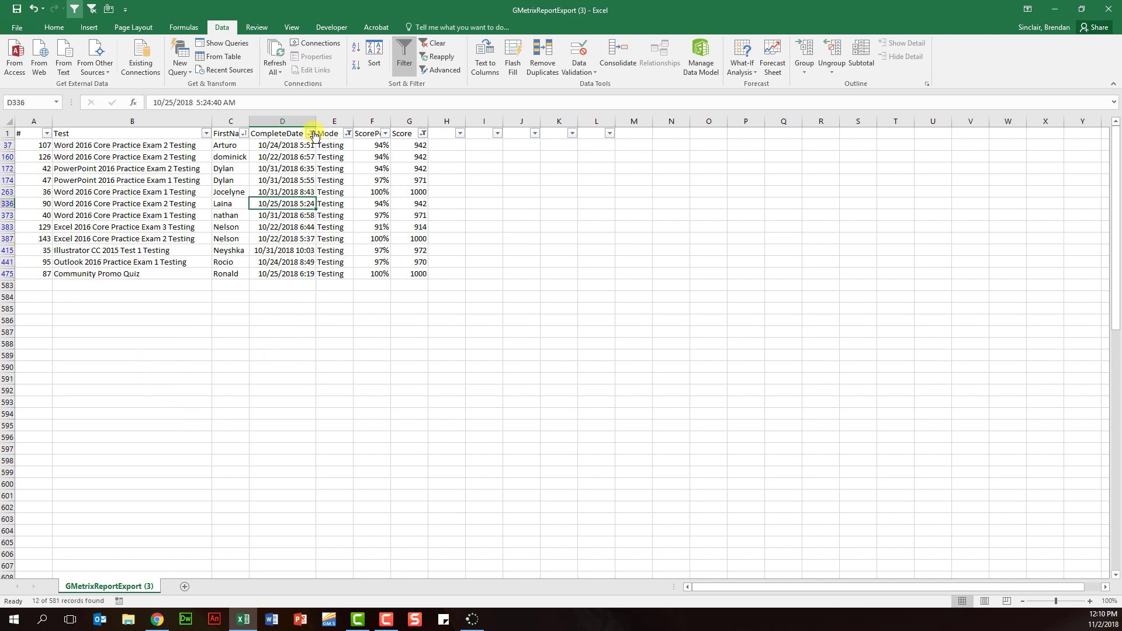
{"action": "left_click", "coordinate": [290, 193]}
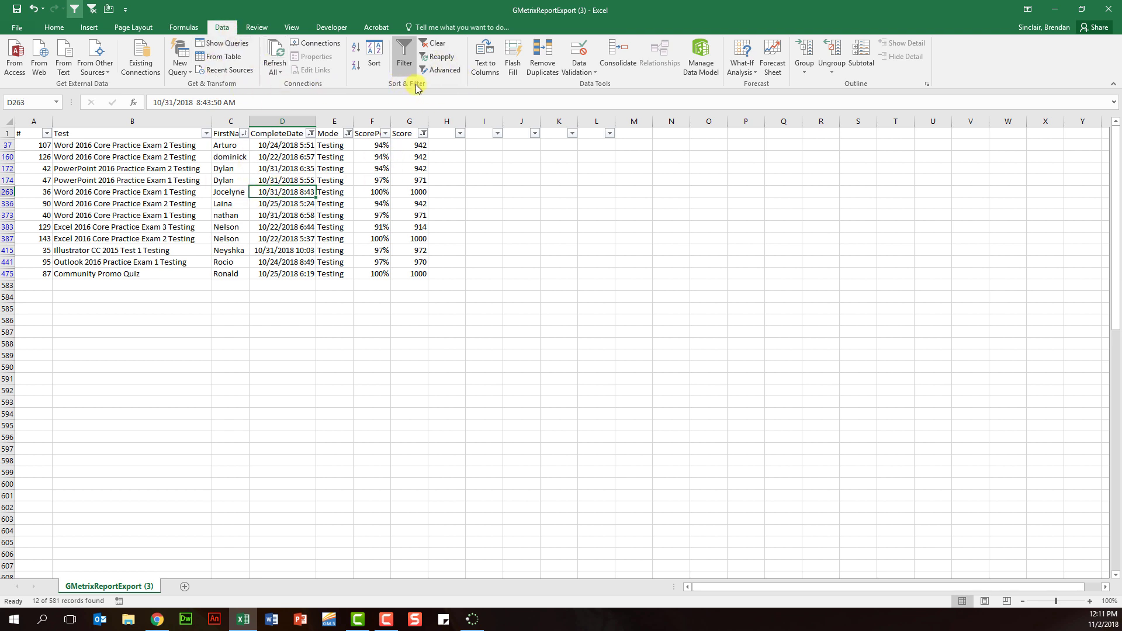
{"action": "left_click", "coordinate": [435, 43]}
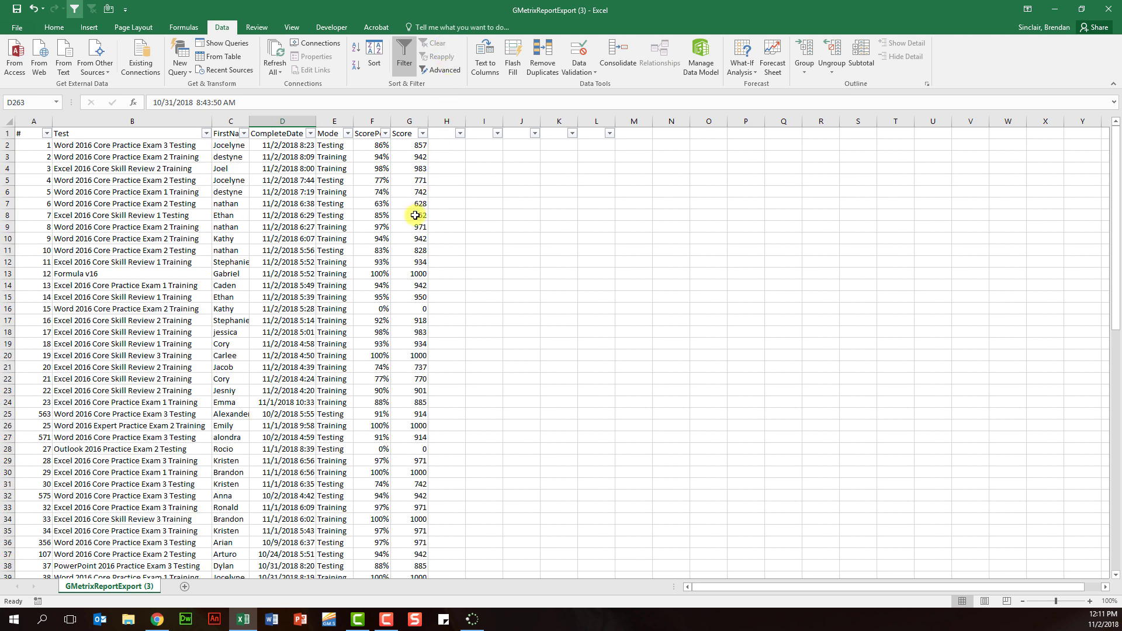